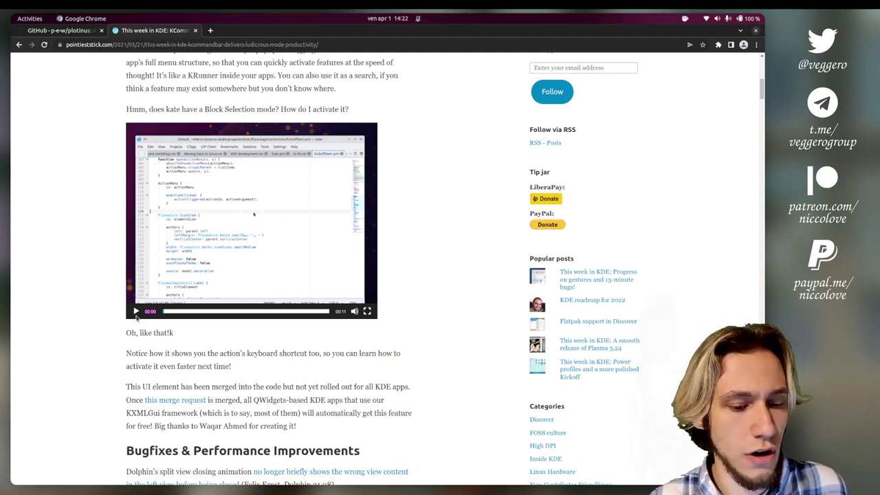
# Review the KCommandBar article, play its demo video and highlight the words "Block Selection" above it.
pyautogui.scroll(4, 157, 249)
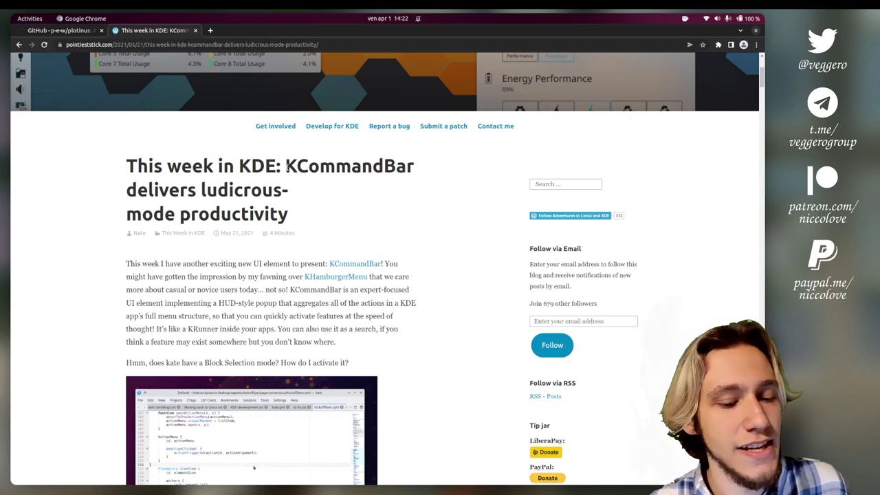
pyautogui.scroll(-3, 320, 223)
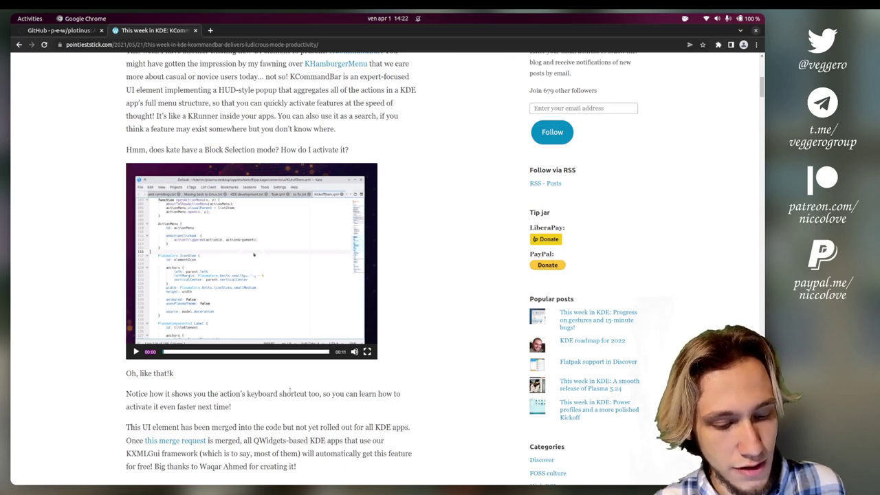
pyautogui.scroll(1, 289, 393)
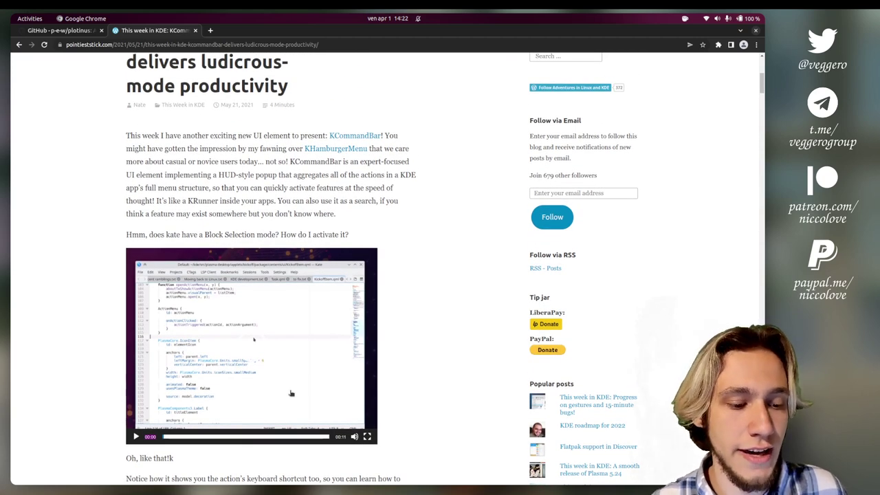
pyautogui.click(290, 393)
pyautogui.scroll(-2, 290, 393)
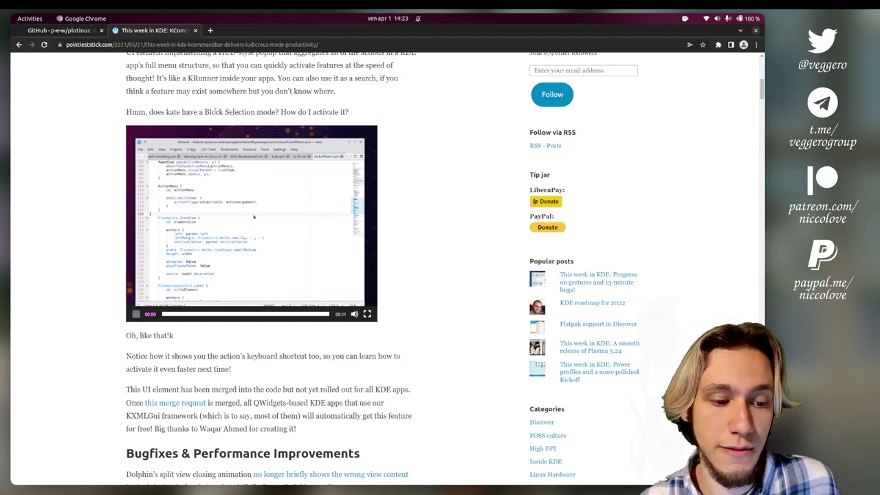
pyautogui.moveTo(215, 111); pyautogui.dragTo(254, 112)
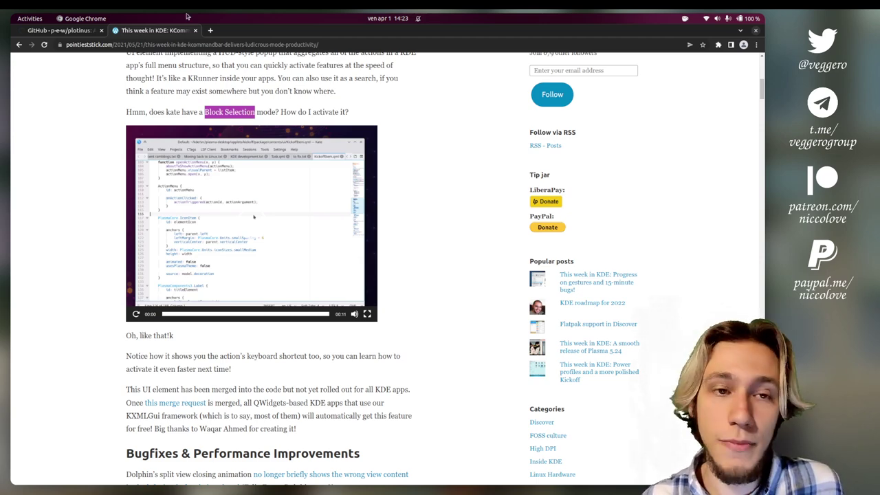
# Review the Plotinus GitHub README, covering its demos, prerequisites, build commands and the section on enabling it in applications.
pyautogui.click(86, 32)
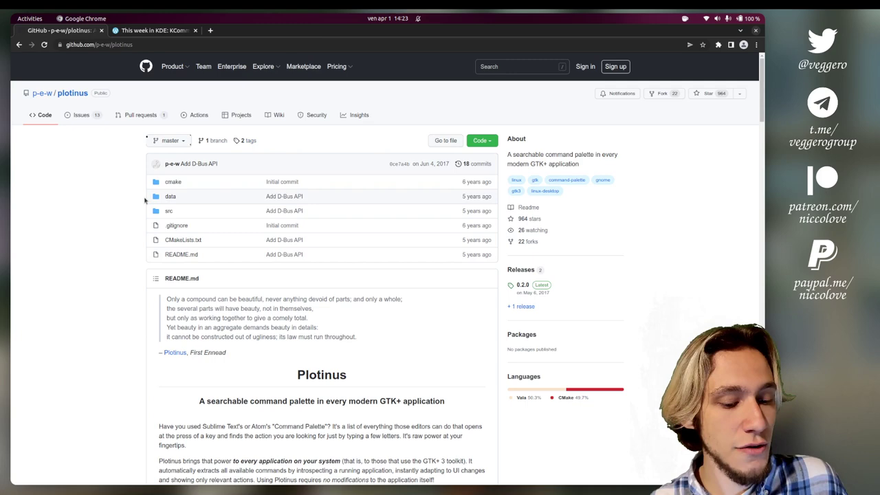
pyautogui.scroll(-4, 145, 200)
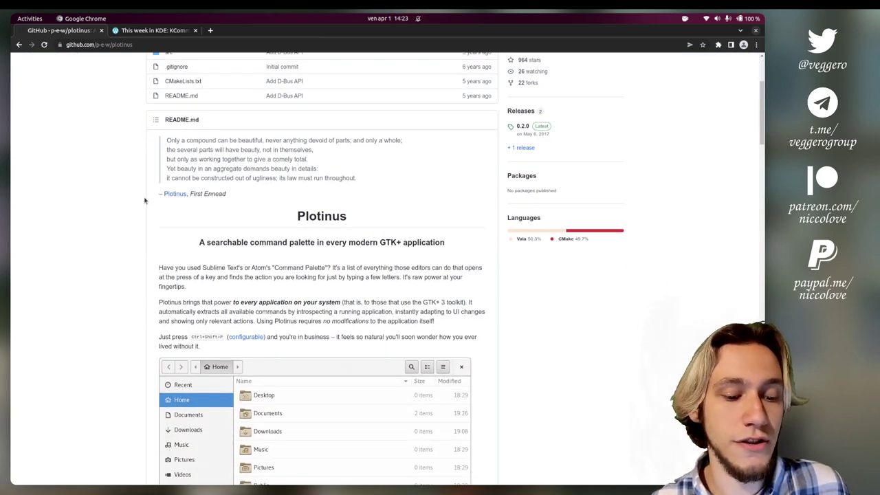
pyautogui.scroll(-4, 145, 200)
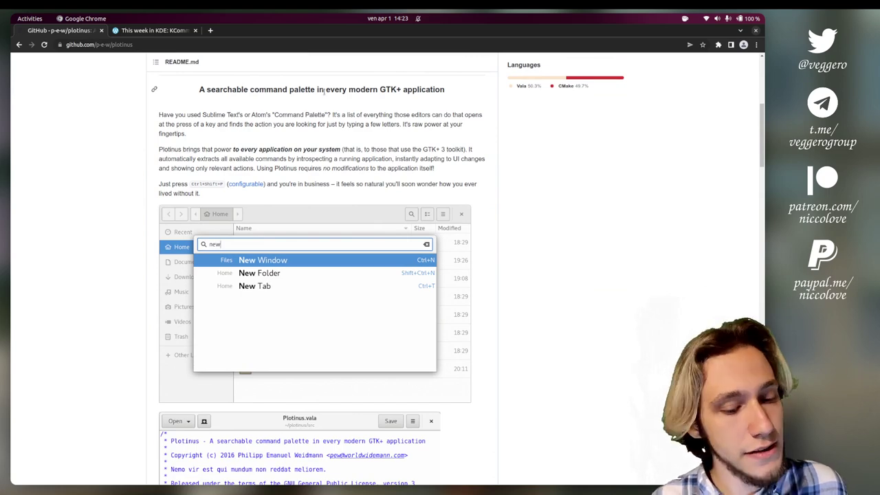
pyautogui.scroll(-15, 323, 91)
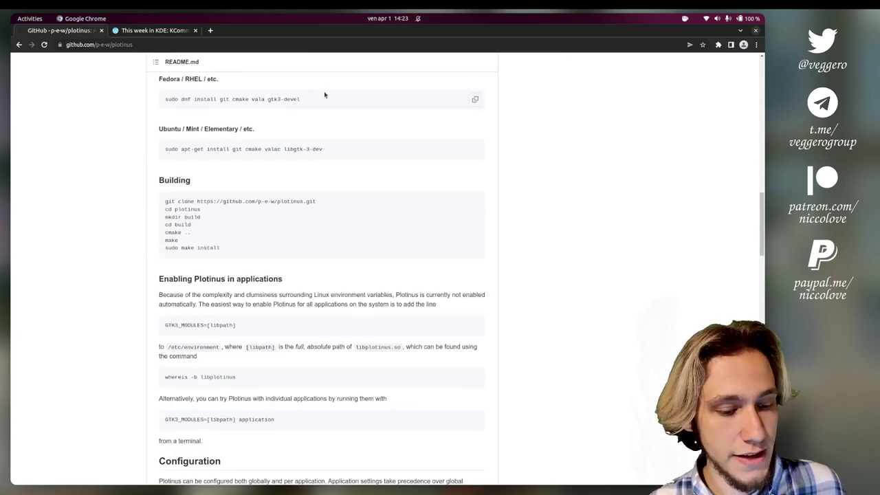
pyautogui.scroll(3, 304, 106)
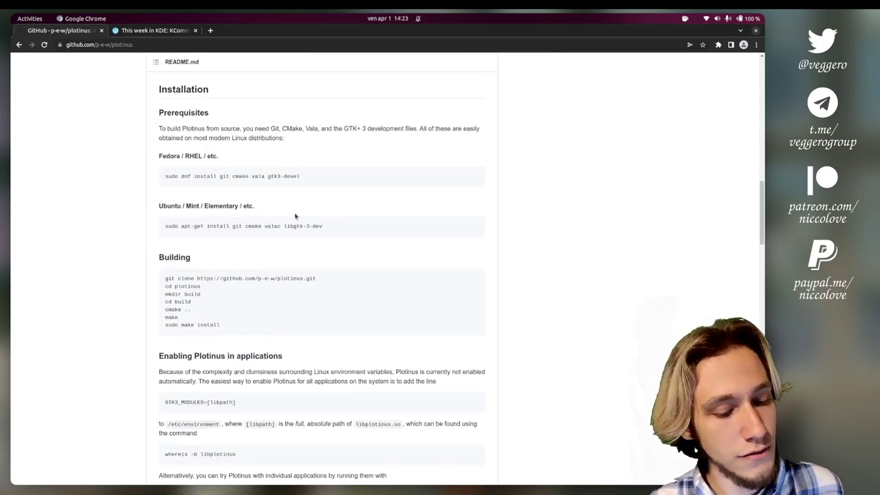
pyautogui.scroll(-1, 295, 216)
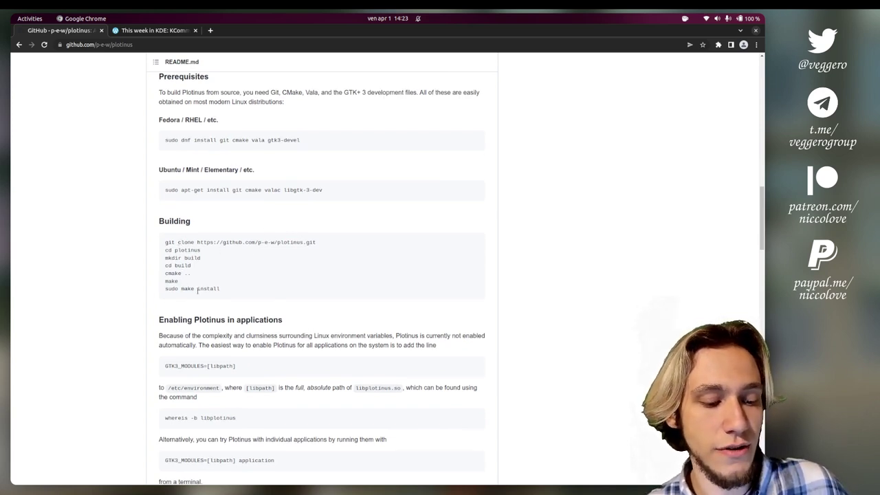
pyautogui.scroll(-5, 207, 295)
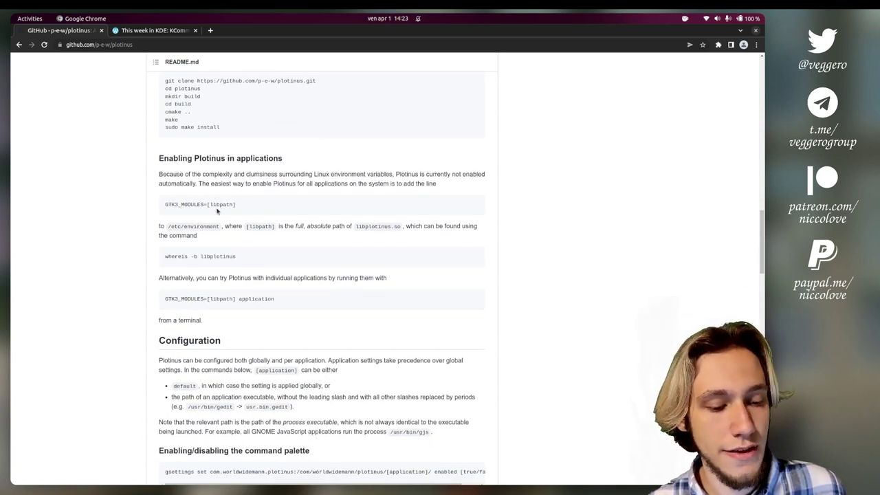
# Switch to the terminal, find and highlight the install line for /usr/local/lib/libplotinus.so, and return to the README in Chrome.
pyautogui.hotkey('alt', 'Tab')
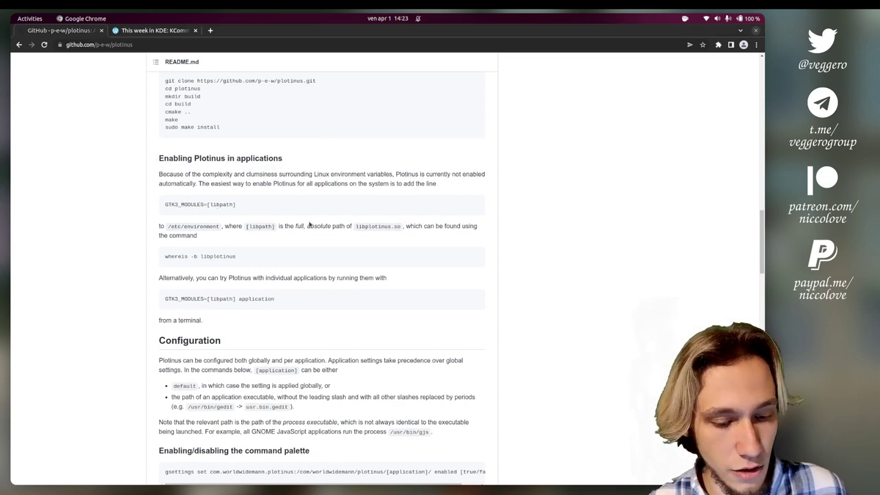
pyautogui.scroll(6, 481, 194)
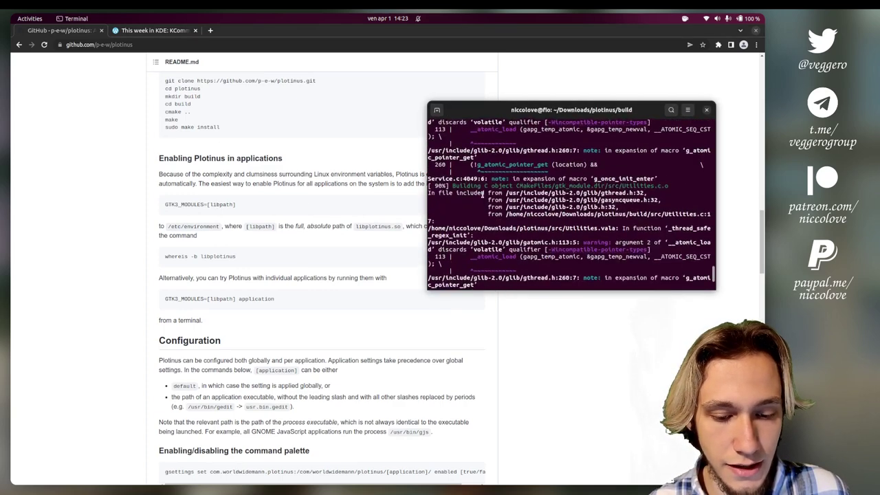
pyautogui.scroll(-4, 482, 194)
pyautogui.tripleClick(518, 177)
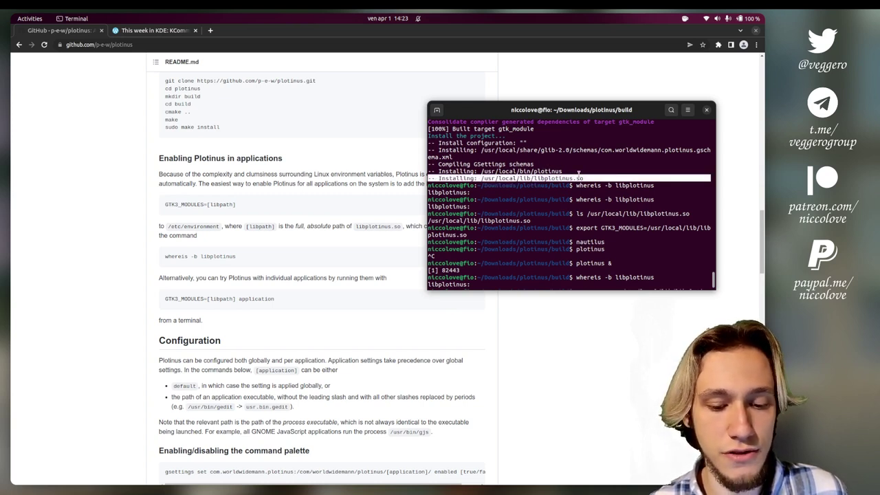
pyautogui.click(193, 218)
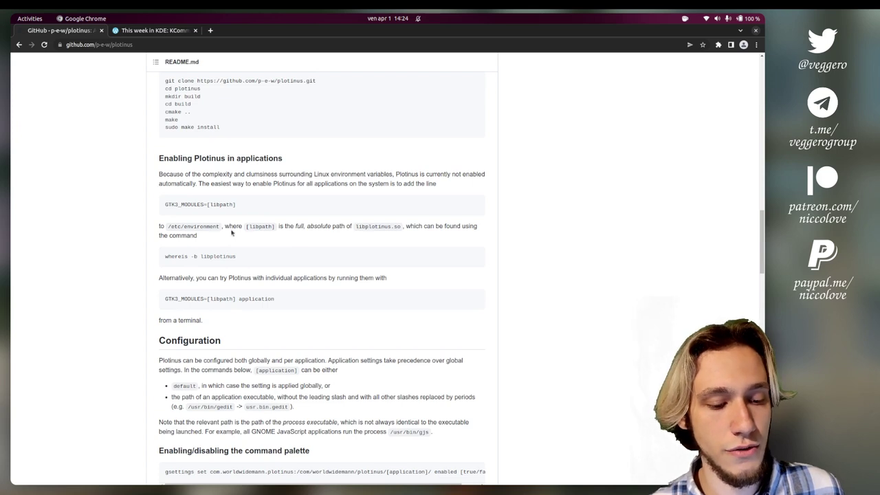
# Switch to Setzer with Geometria 2.tex, place the cursor in the source text and open the Plotinus command palette.
pyautogui.hotkey('alt', 'Tab')
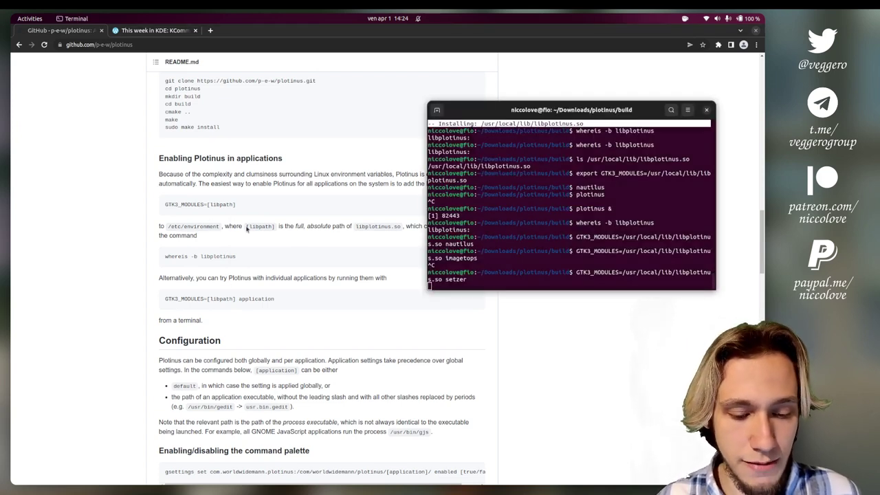
pyautogui.hotkey('alt', 'Tab')
pyautogui.hotkey('alt', 'Tab')
pyautogui.hotkey('alt', 'Tab')
pyautogui.hotkey('alt', 'Tab')
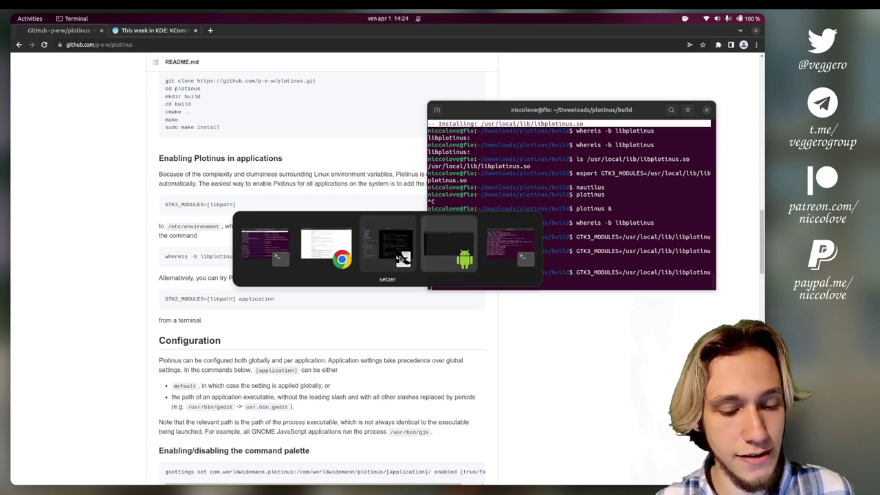
pyautogui.click(397, 258)
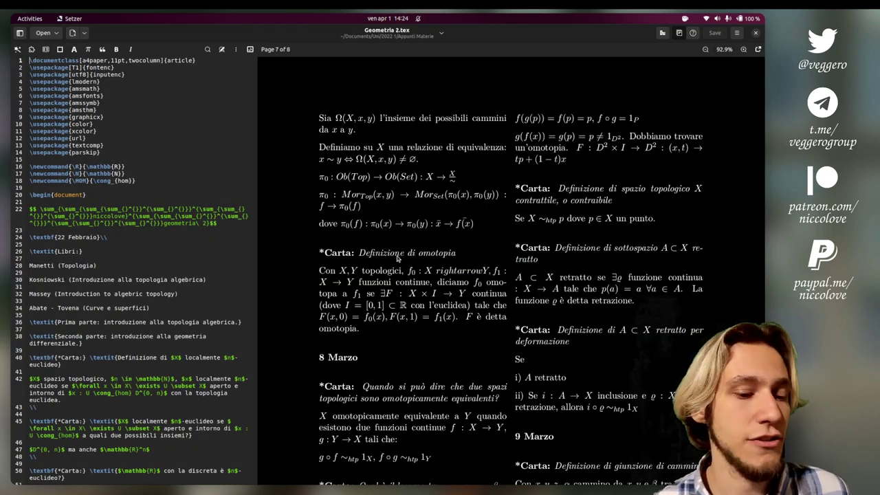
pyautogui.click(189, 220)
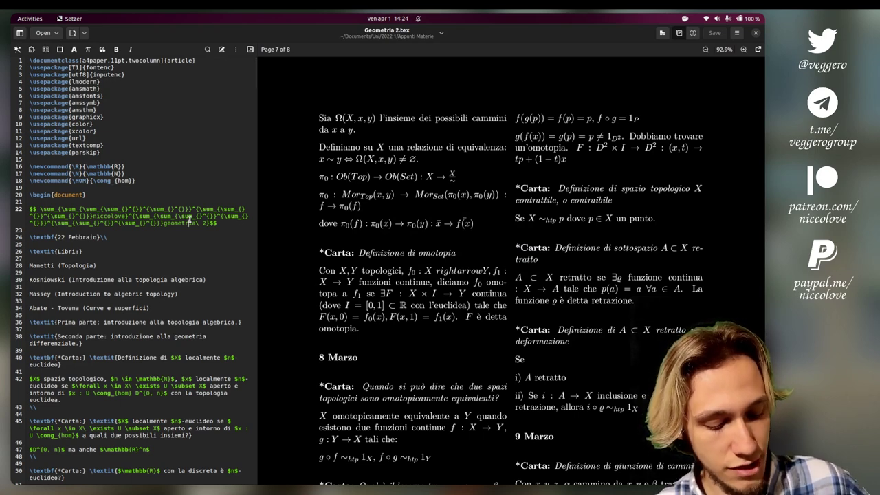
pyautogui.hotkey('ctrl', 'shift', 'p')
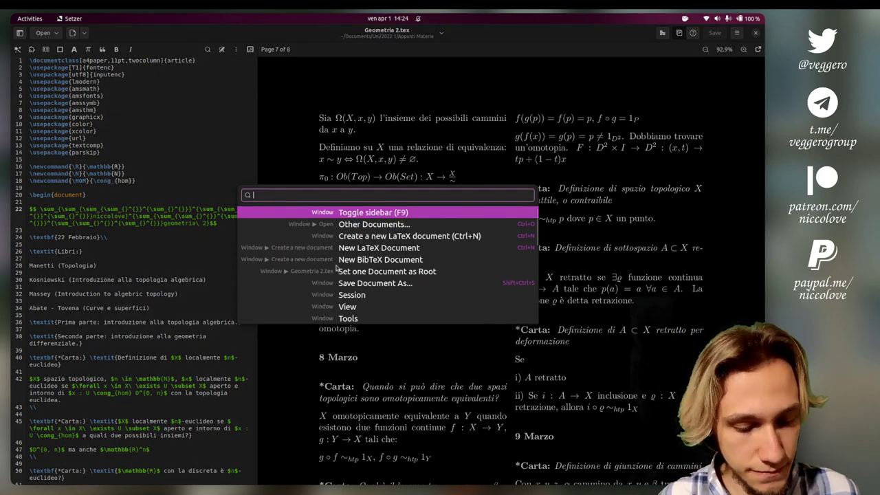
# Examine the full list of commands, menu paths and shortcuts that the command palette offers for Setzer.
pyautogui.scroll(-5, 335, 266)
pyautogui.scroll(3, 335, 265)
pyautogui.scroll(3, 336, 265)
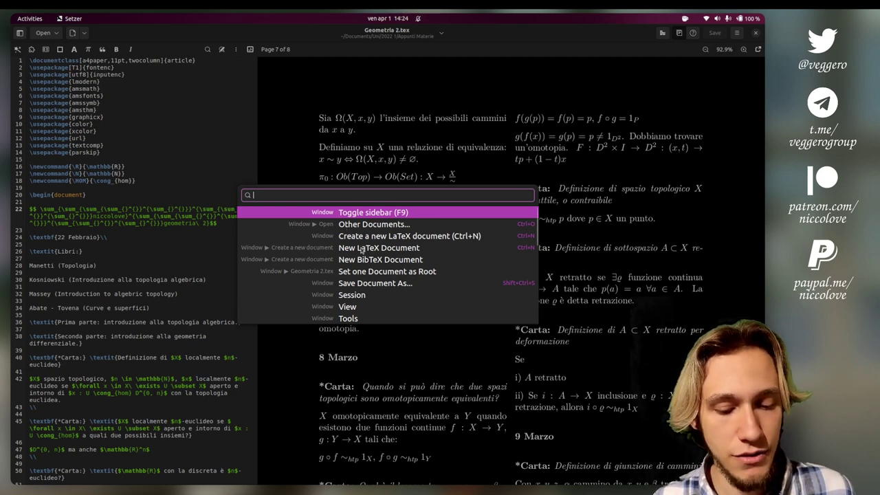
pyautogui.scroll(-2, 362, 251)
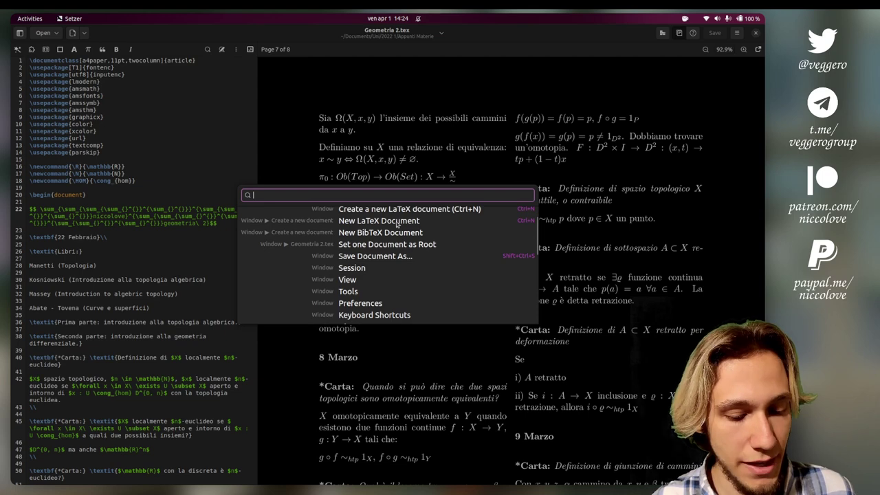
pyautogui.scroll(-3, 397, 225)
pyautogui.scroll(-3, 375, 268)
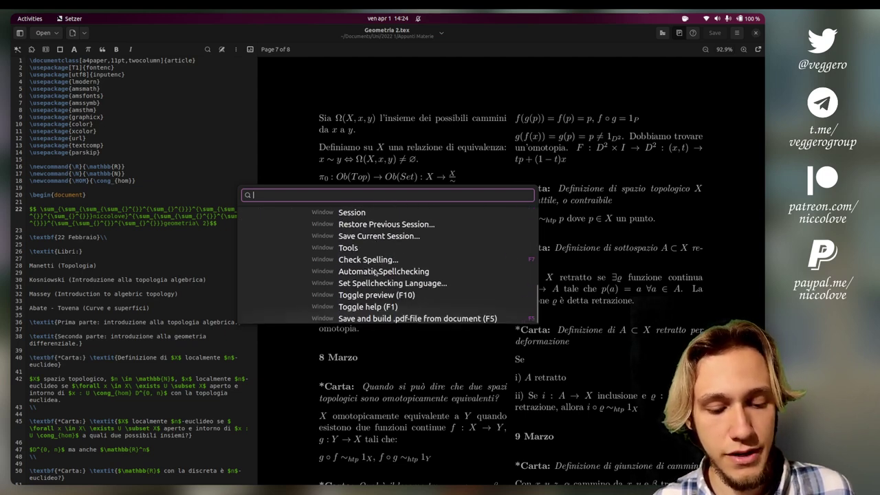
pyautogui.scroll(5, 376, 272)
pyautogui.scroll(-5, 440, 283)
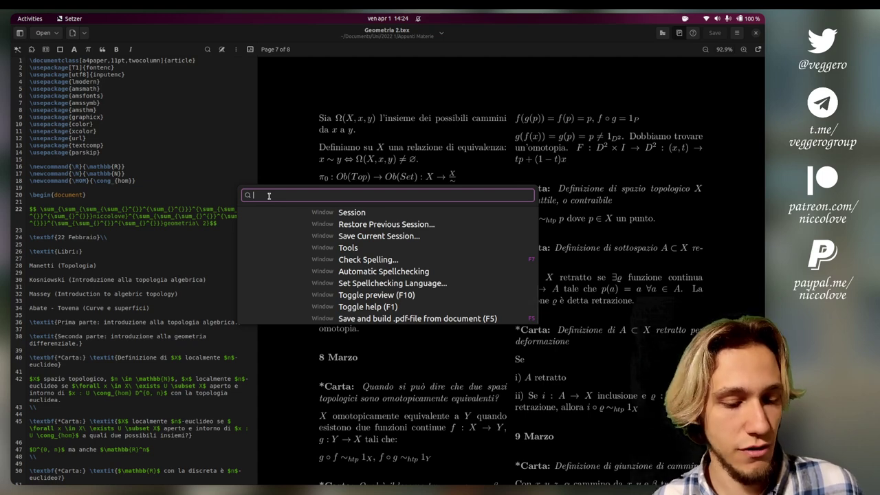
# Switch to Chrome, play the KCommandBar demo video up to 00:04, and return to the palette demos in the Plotinus README.
pyautogui.hotkey('alt', 'Tab')
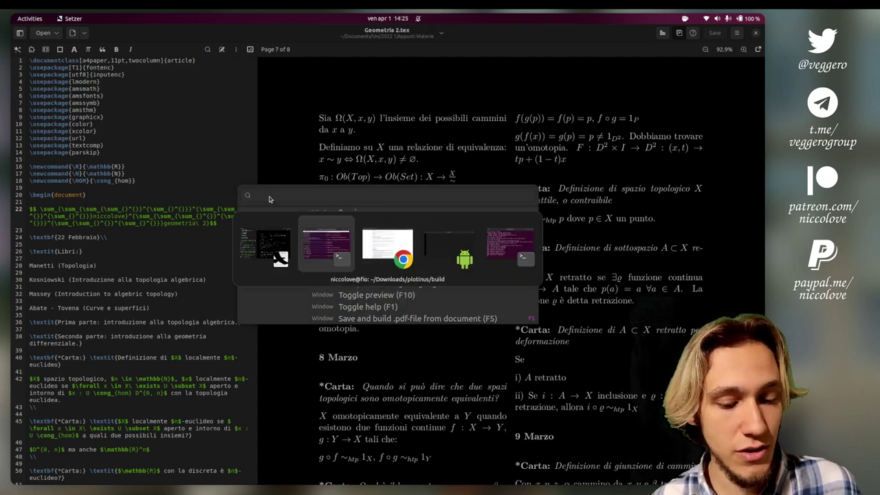
pyautogui.hotkey('alt', 'Tab')
pyautogui.hotkey('ctrl', 'Tab')
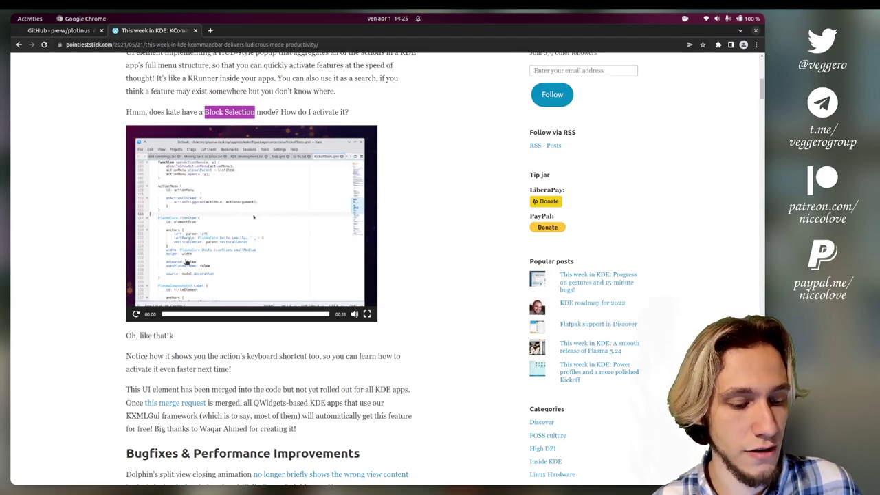
pyautogui.click(171, 313)
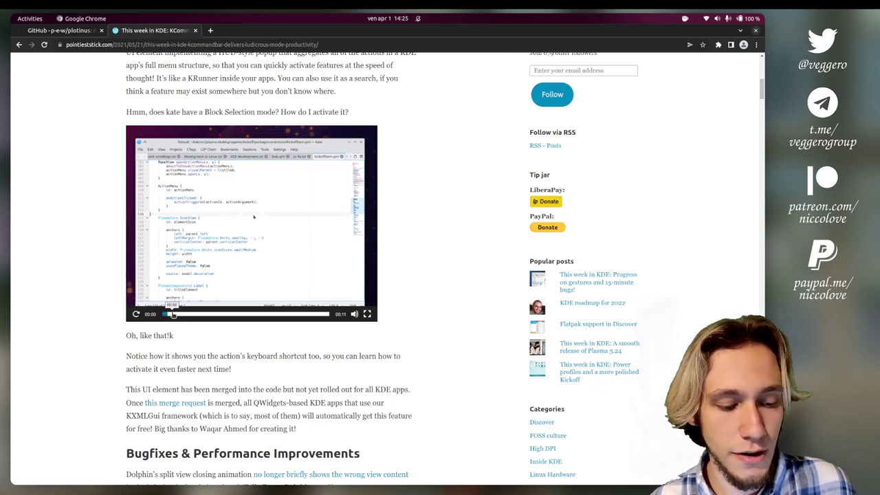
pyautogui.click(136, 315)
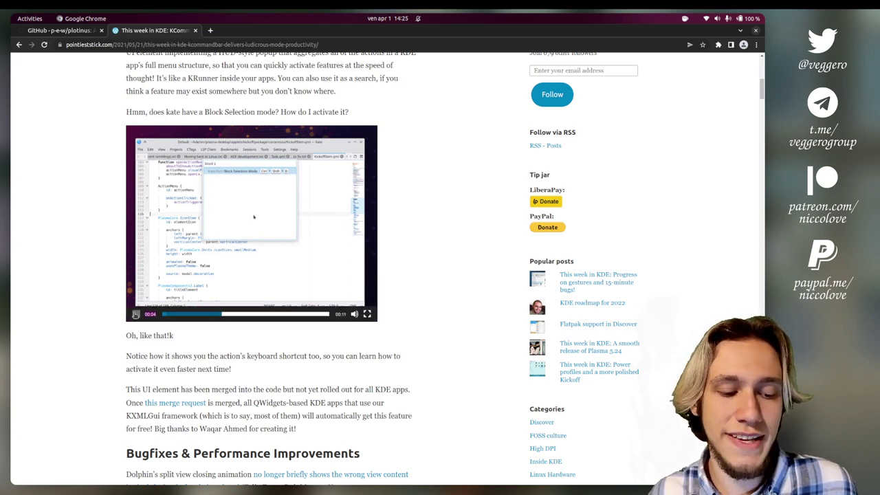
pyautogui.click(137, 314)
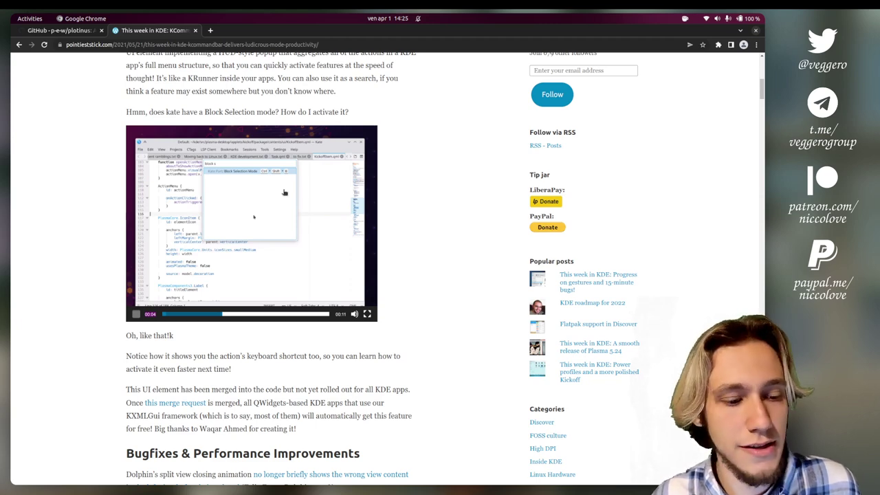
pyautogui.click(62, 30)
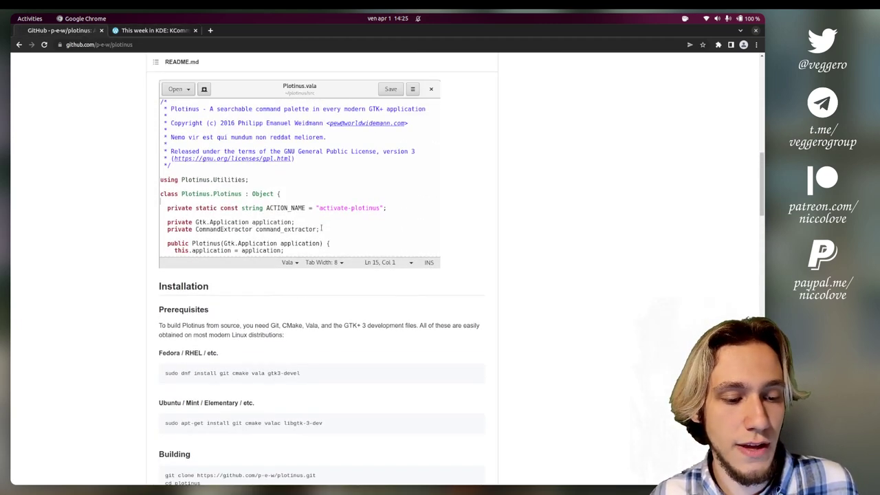
pyautogui.scroll(5, 321, 228)
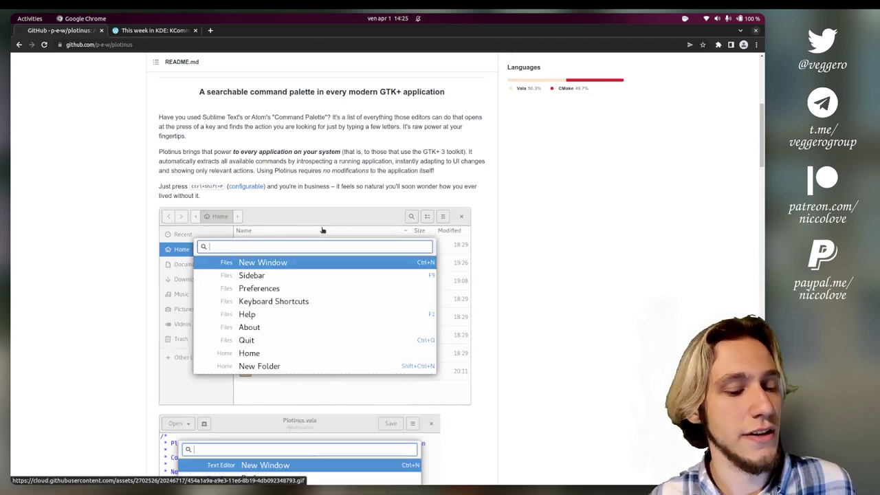
# Switch back to Setzer and search the command palette for "save doc".
pyautogui.hotkey('alt', 'Tab')
pyautogui.hotkey('ctrl', 'shift', 'p')
pyautogui.write('save')
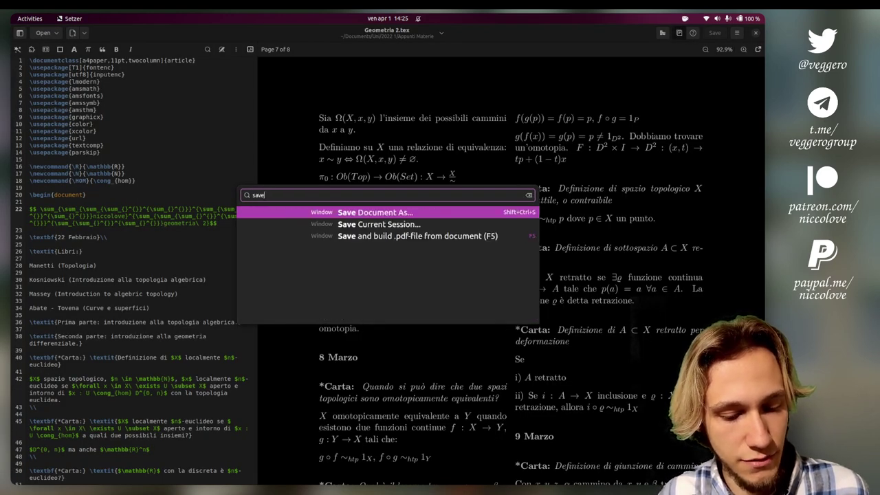
pyautogui.write(' doc')
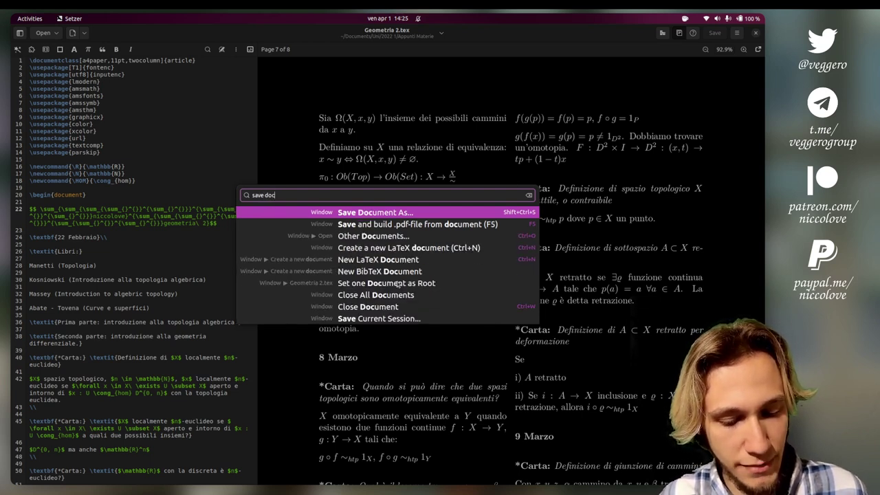
# Replace the palette search with "geometr" and start erasing that search text.
pyautogui.hotkey('ctrl', 'a')
pyautogui.write('geometr')
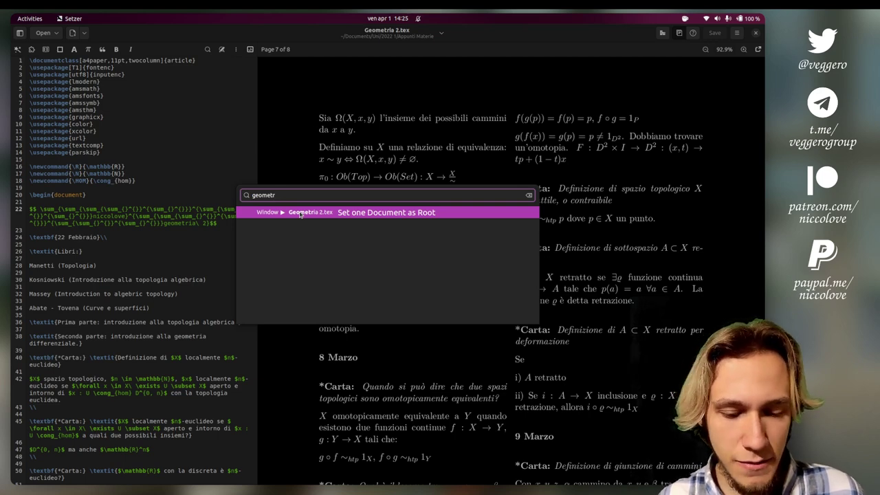
pyautogui.press('BackSpace')
pyautogui.press('BackSpace')
pyautogui.press('BackSpace')
pyautogui.press('BackSpace')
pyautogui.press('BackSpace')
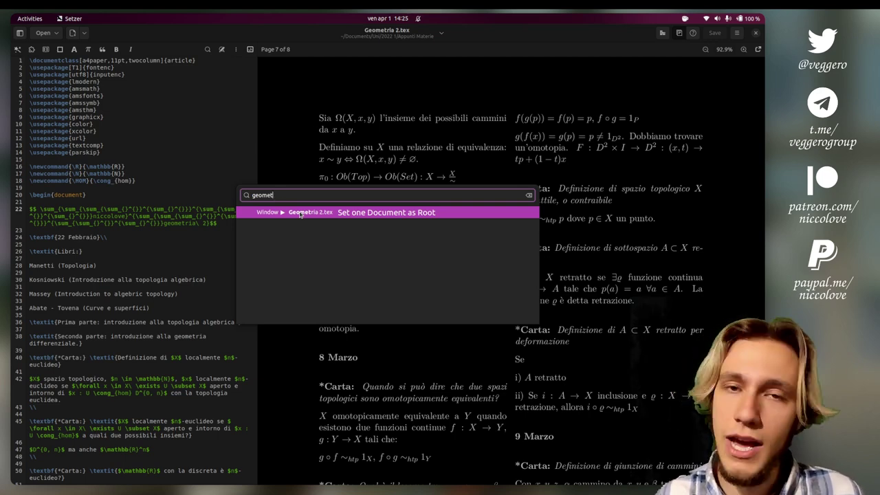